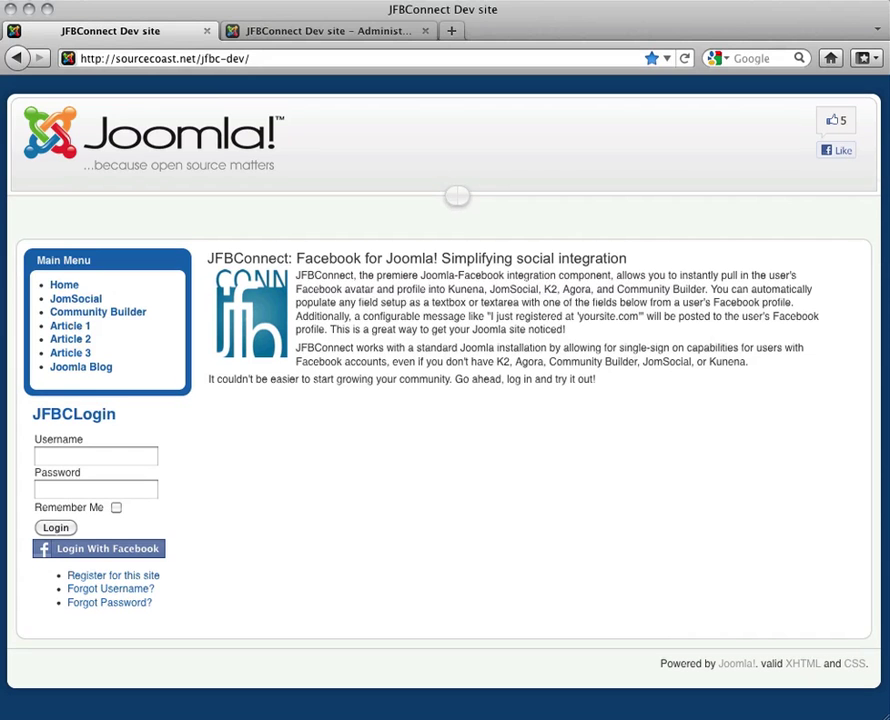
Switch to the site administration and open the JFBCLike module for editing from the Module Manager
{"action": "left_click", "coordinate": [388, 32]}
{"action": "mouse_move", "coordinate": [281, 146]}
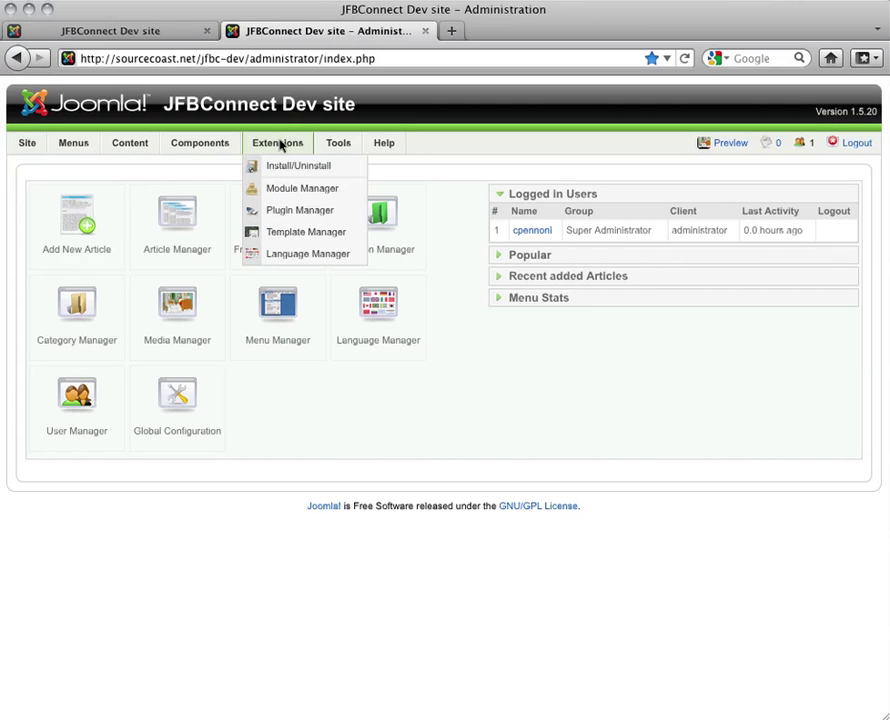
{"action": "left_click", "coordinate": [306, 189]}
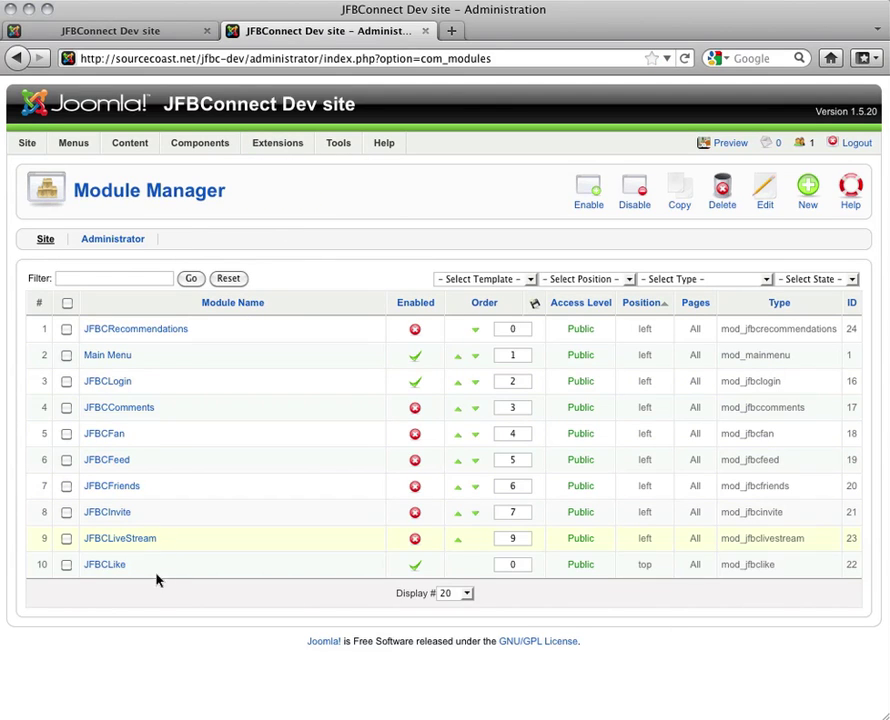
{"action": "left_click", "coordinate": [120, 567]}
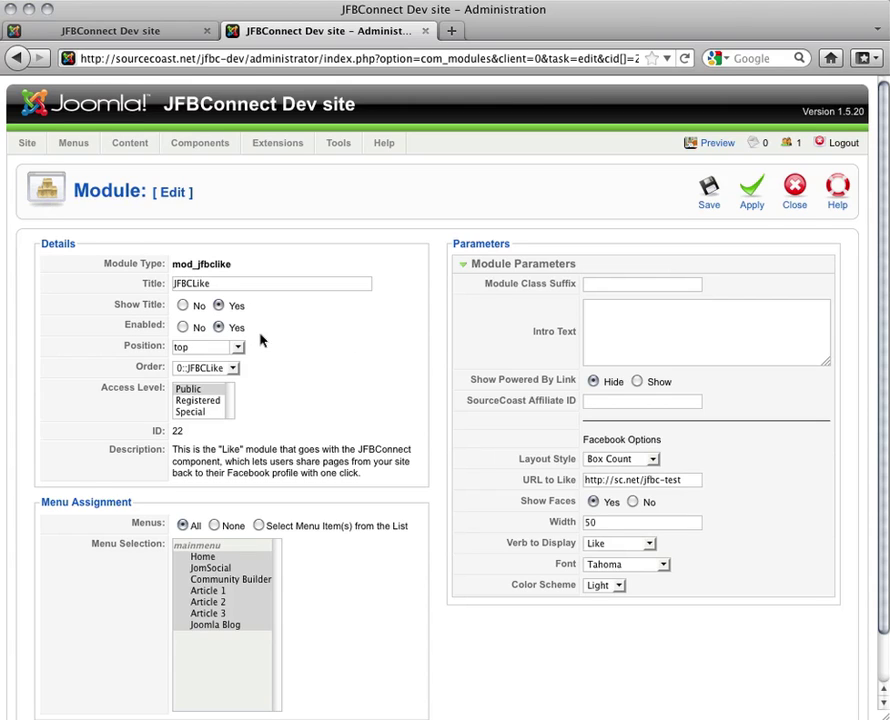
Review the JFBCLike module's layout style, font and color scheme options, and apply the module with its settings as they are
{"action": "scroll", "coordinate": [336, 349], "scroll_direction": "down", "scroll_amount": 1}
{"action": "scroll", "coordinate": [336, 349], "scroll_direction": "down", "scroll_amount": 3}
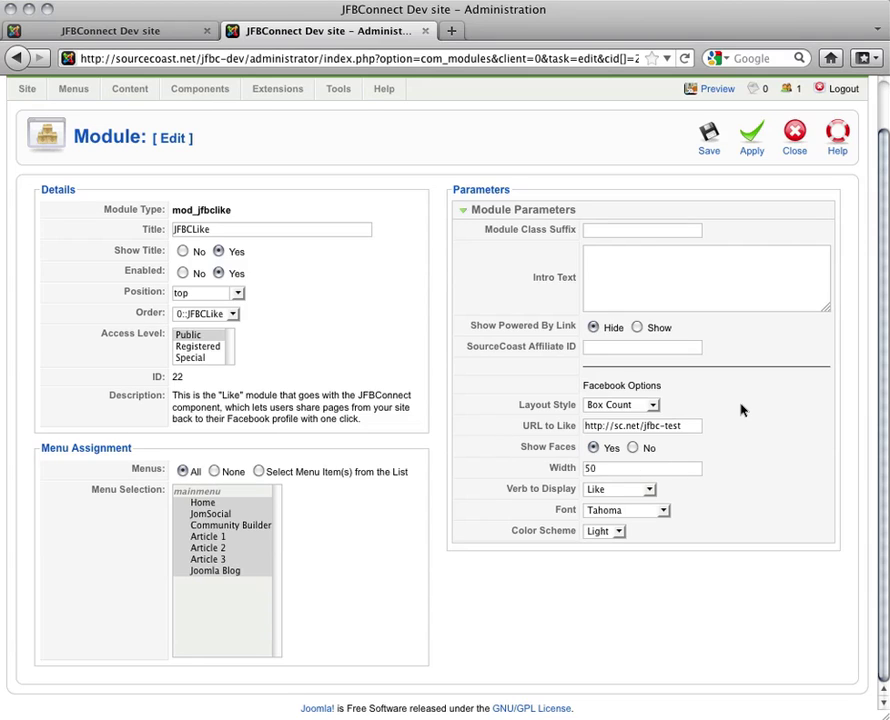
{"action": "left_click", "coordinate": [656, 411]}
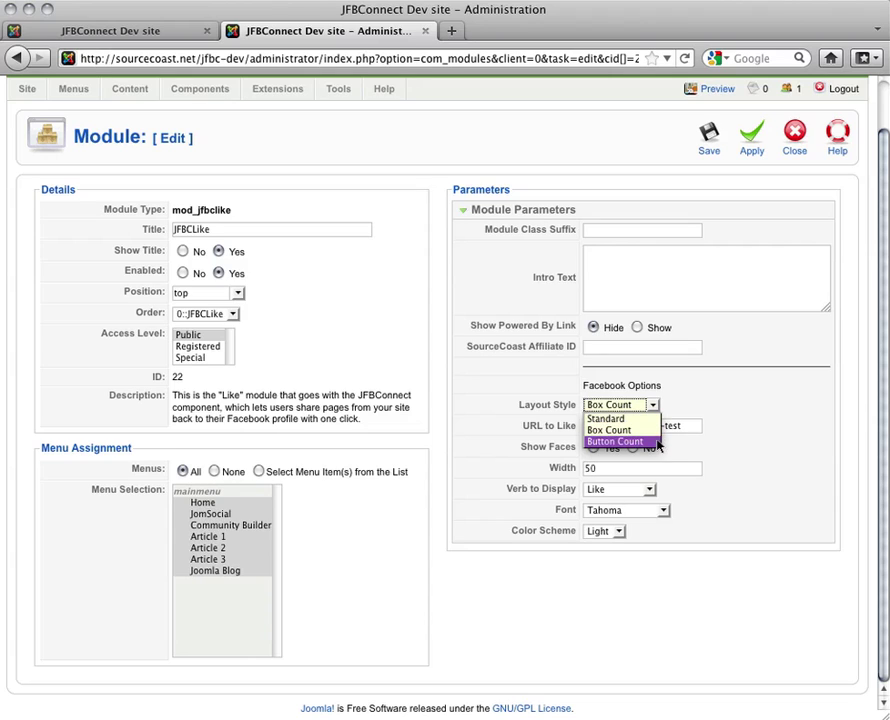
{"action": "left_click", "coordinate": [751, 449]}
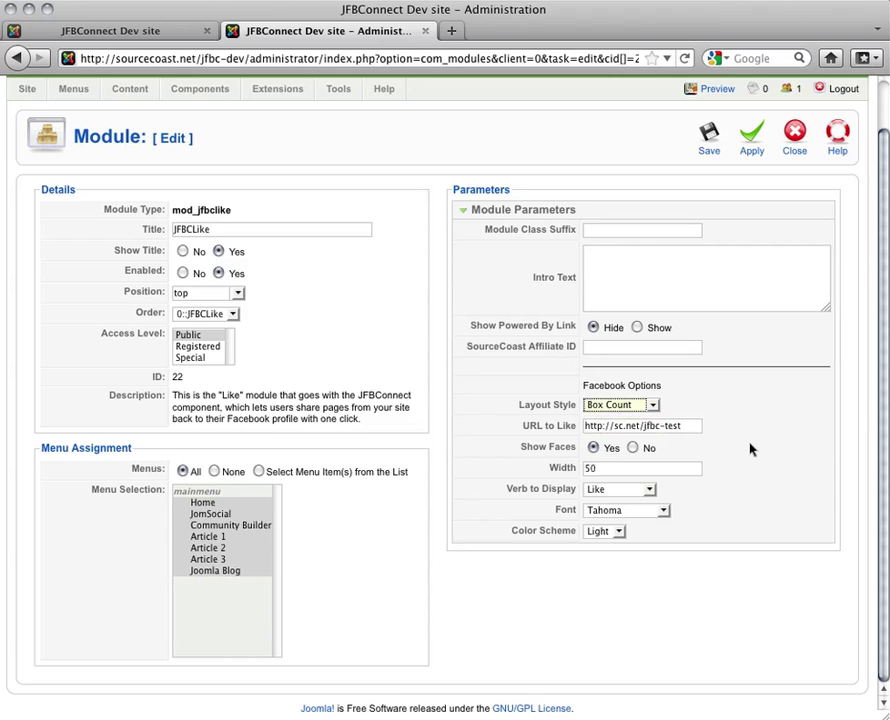
{"action": "left_click", "coordinate": [664, 511]}
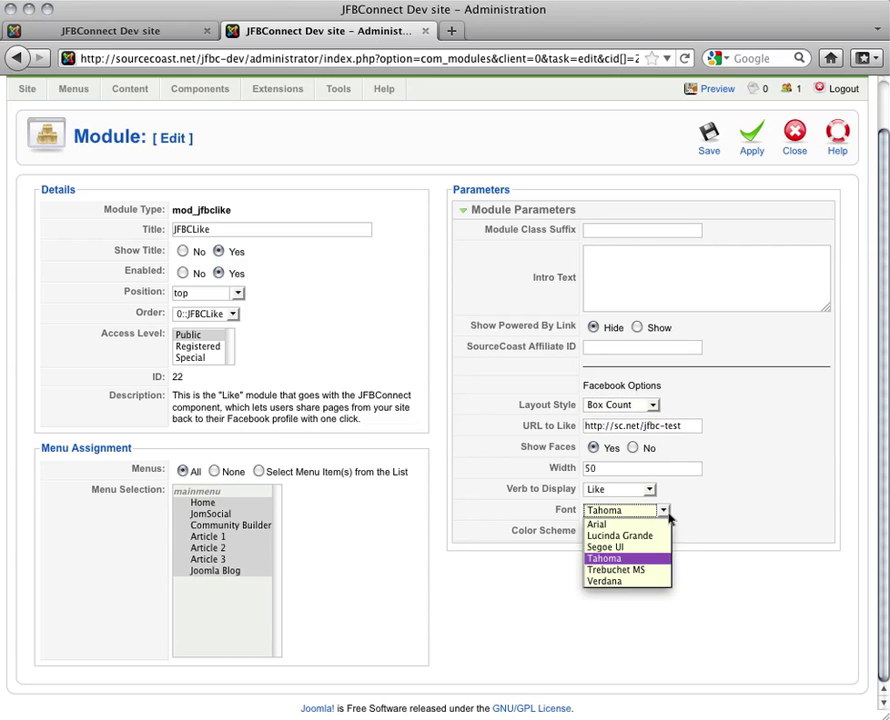
{"action": "left_click", "coordinate": [697, 596]}
{"action": "left_click", "coordinate": [619, 531]}
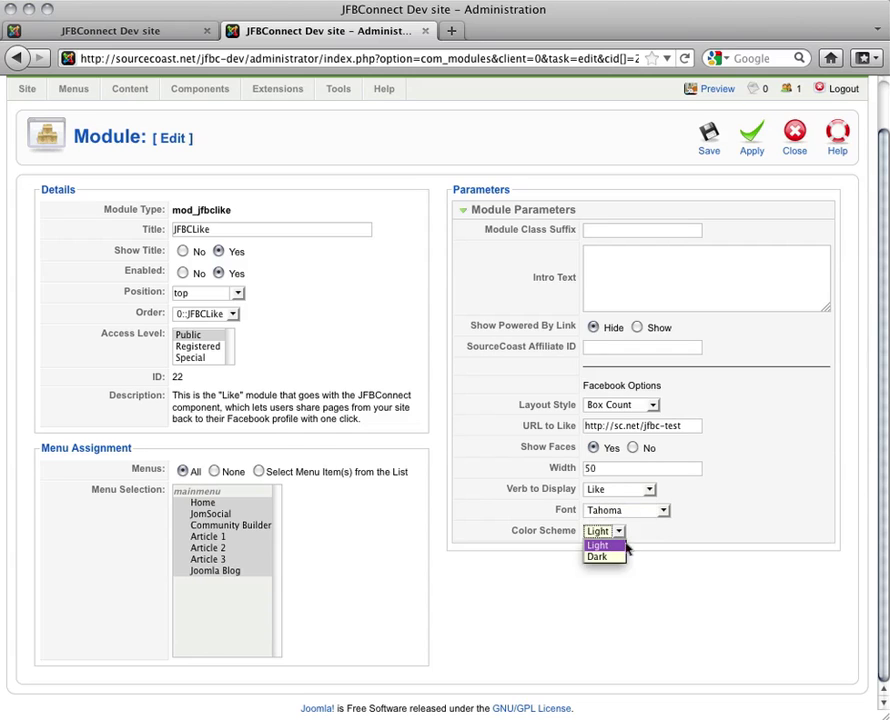
{"action": "left_click", "coordinate": [735, 572]}
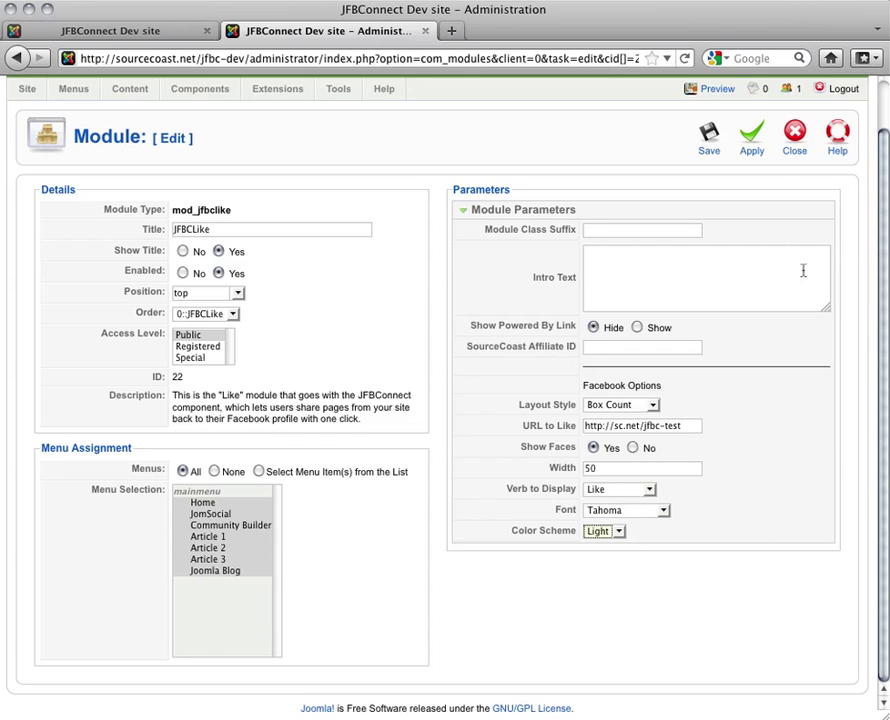
{"action": "left_click", "coordinate": [752, 143]}
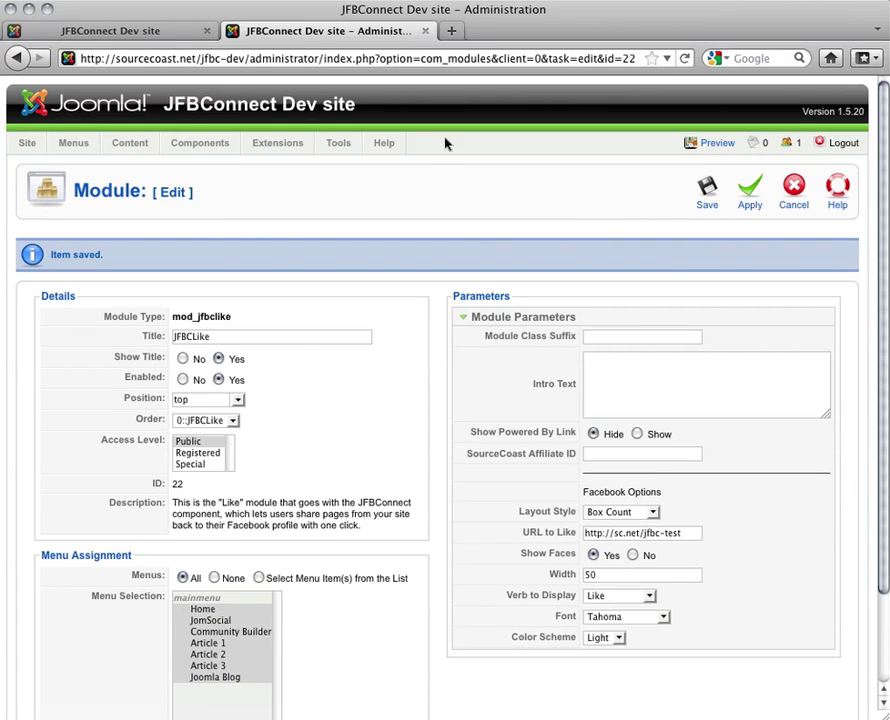
Check the header Like button on the public site's Article 1, Article 2 and Home pages
{"action": "left_click", "coordinate": [143, 33]}
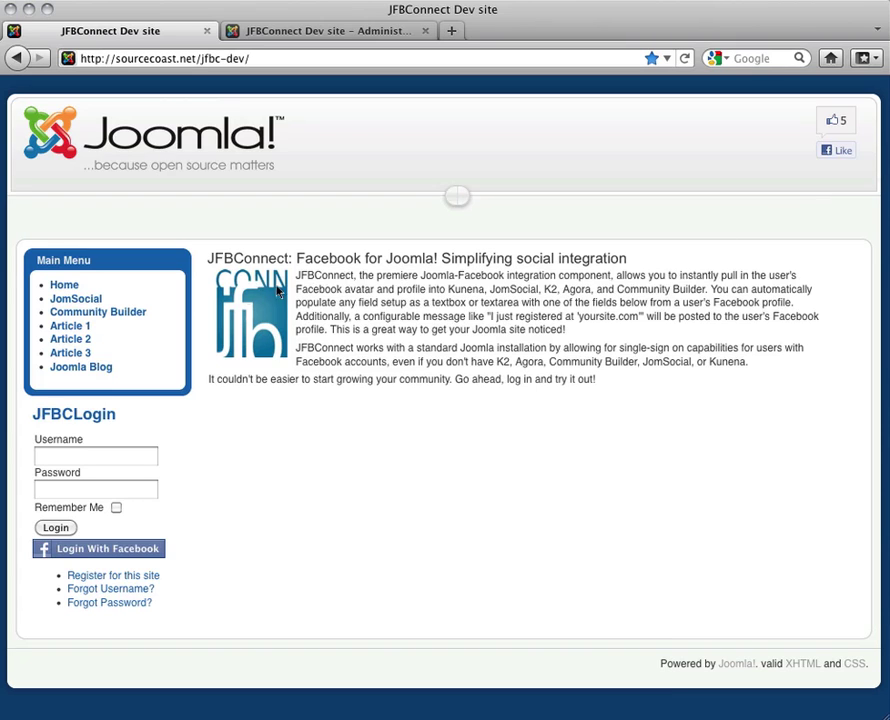
{"action": "left_click", "coordinate": [71, 330]}
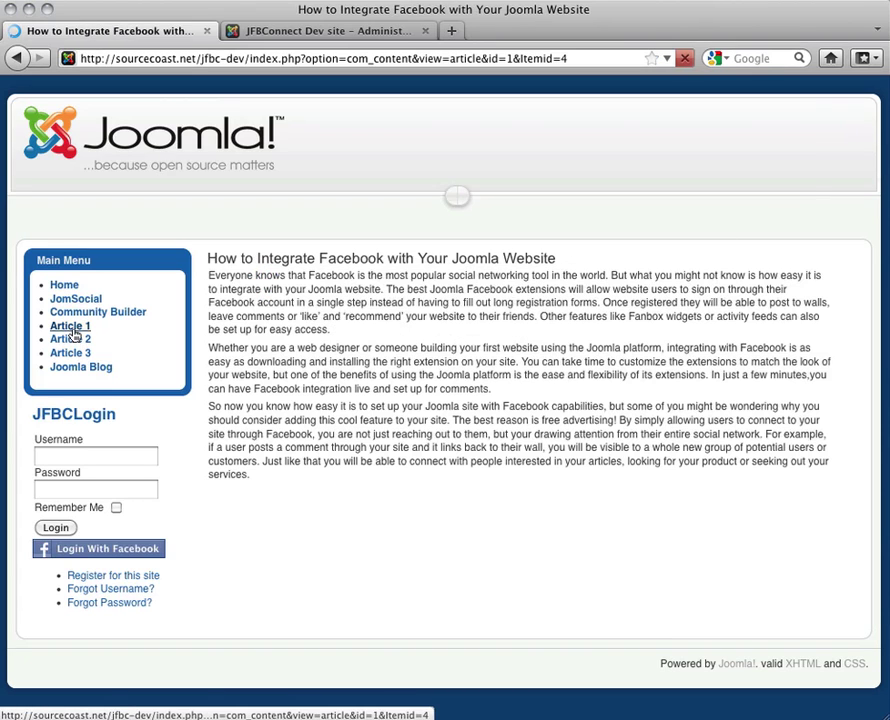
{"action": "left_click", "coordinate": [71, 341]}
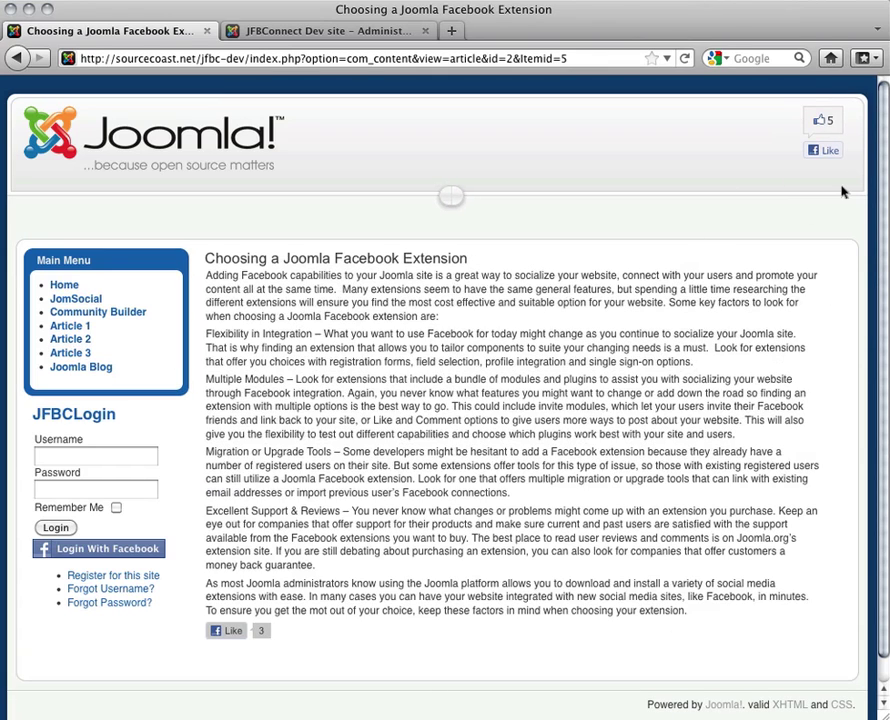
{"action": "left_click", "coordinate": [64, 286]}
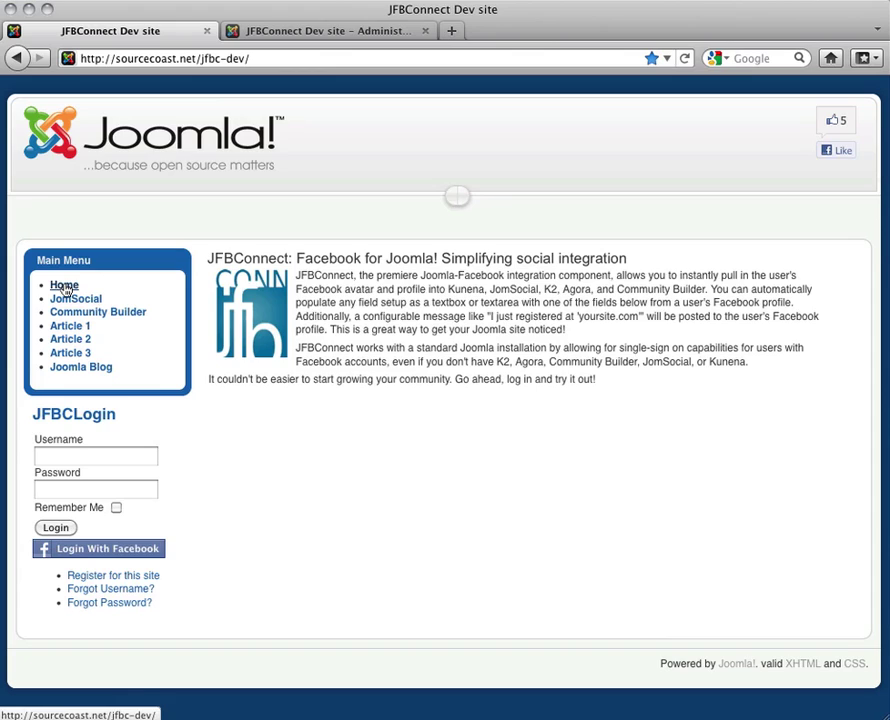
Return to the administration site and open the Like content plugin settings in JFBConnect's Social section
{"action": "left_click", "coordinate": [370, 33]}
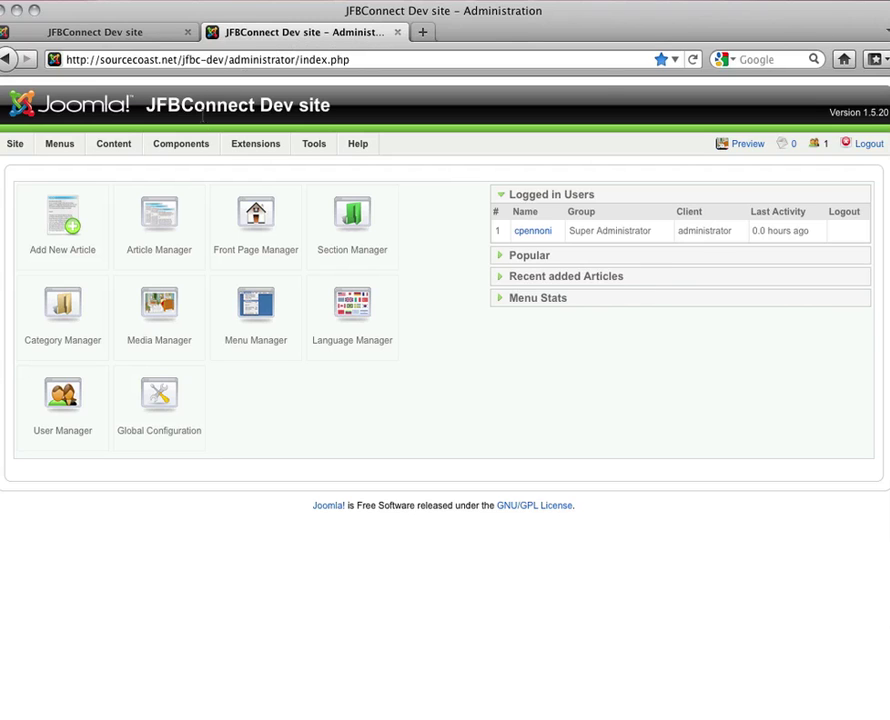
{"action": "mouse_move", "coordinate": [202, 146]}
{"action": "mouse_move", "coordinate": [220, 254]}
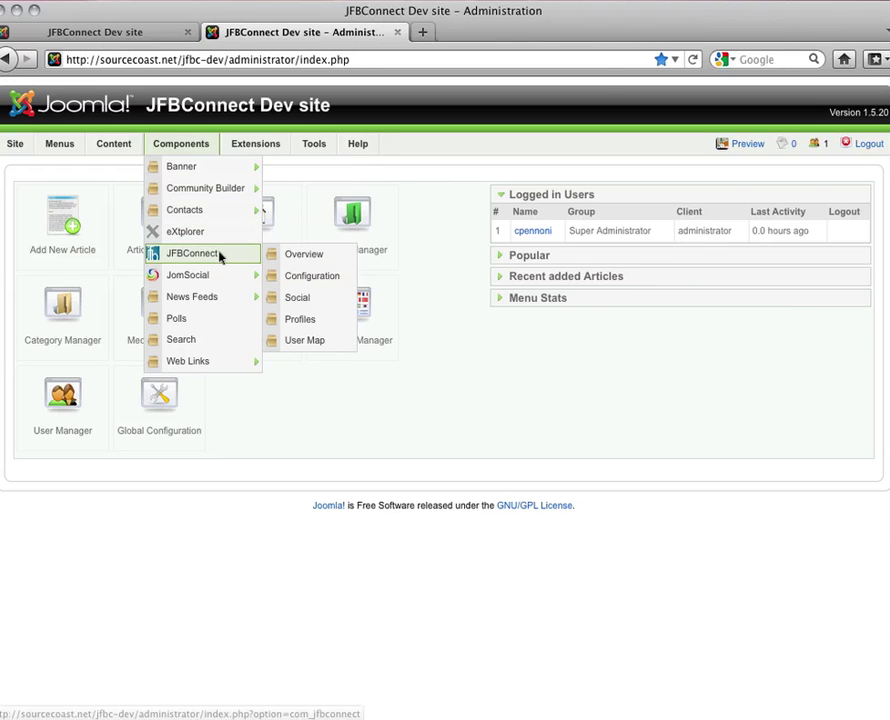
{"action": "left_click", "coordinate": [325, 304]}
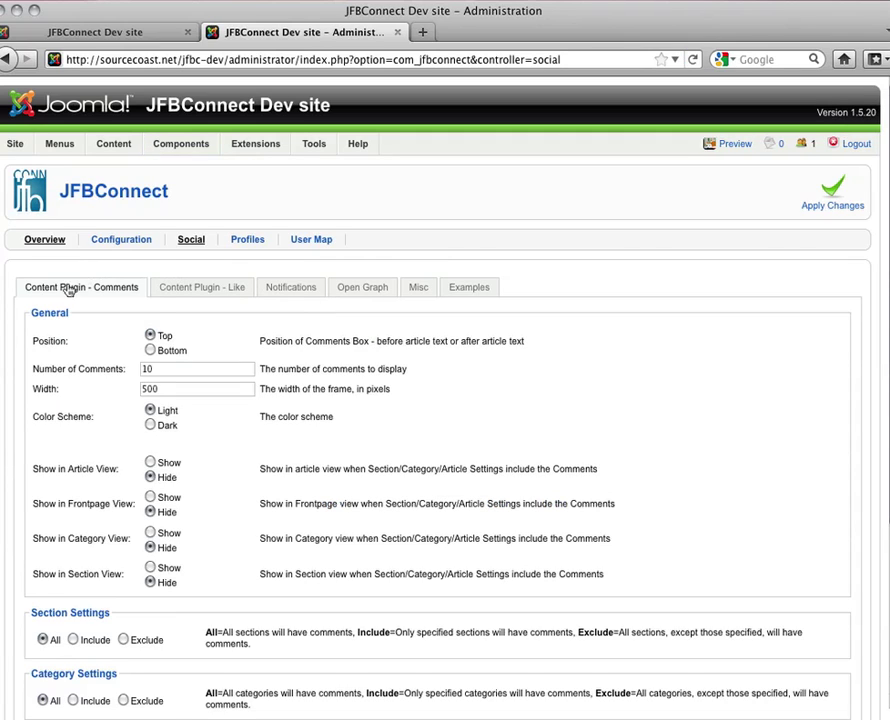
{"action": "left_click", "coordinate": [182, 297]}
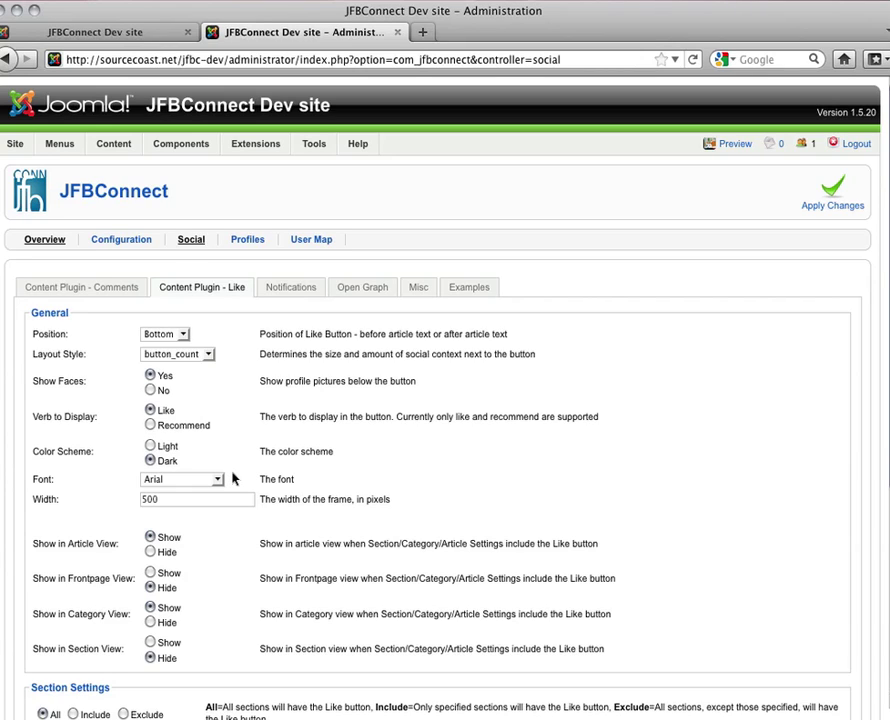
Review the Like plugin's view, section and category settings, and apply the JFBConnect social settings
{"action": "scroll", "coordinate": [233, 478], "scroll_direction": "down", "scroll_amount": 3}
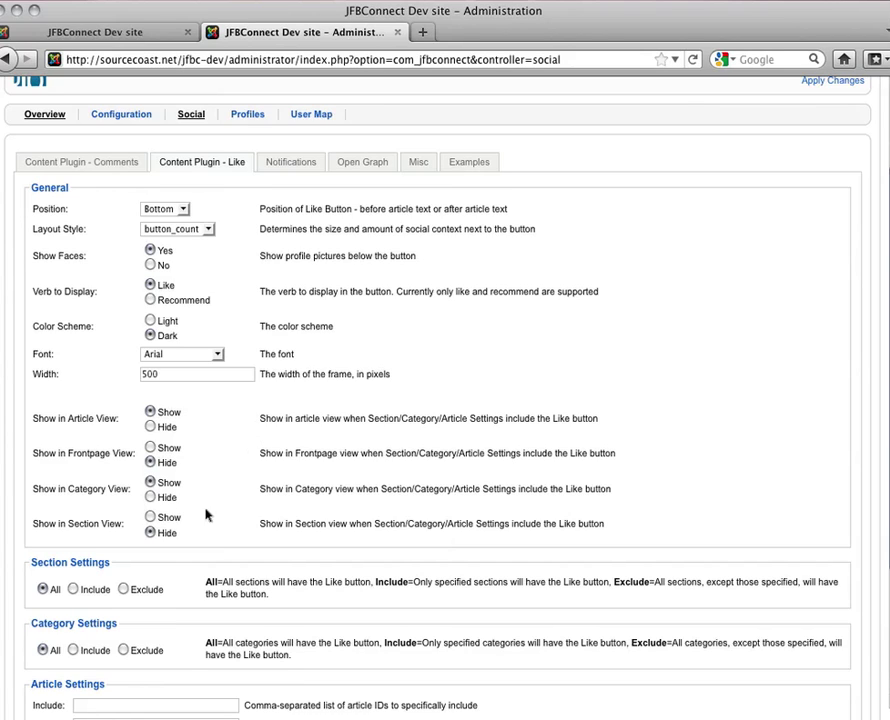
{"action": "scroll", "coordinate": [775, 393], "scroll_direction": "up", "scroll_amount": 2}
{"action": "left_click", "coordinate": [823, 184]}
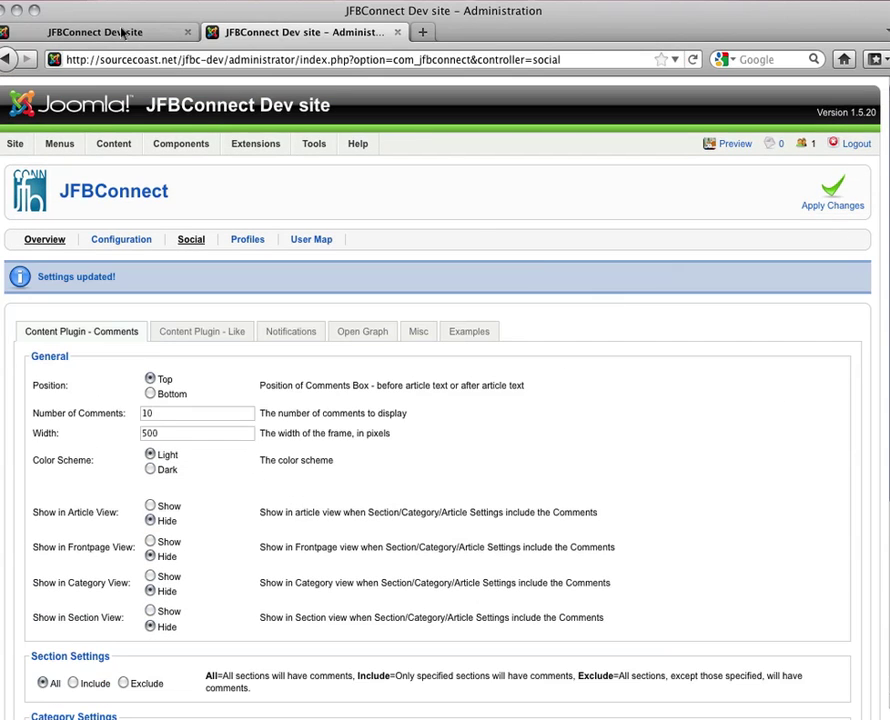
On the public site, view Article 1 and use the Like button beneath Article 2
{"action": "left_click", "coordinate": [123, 32]}
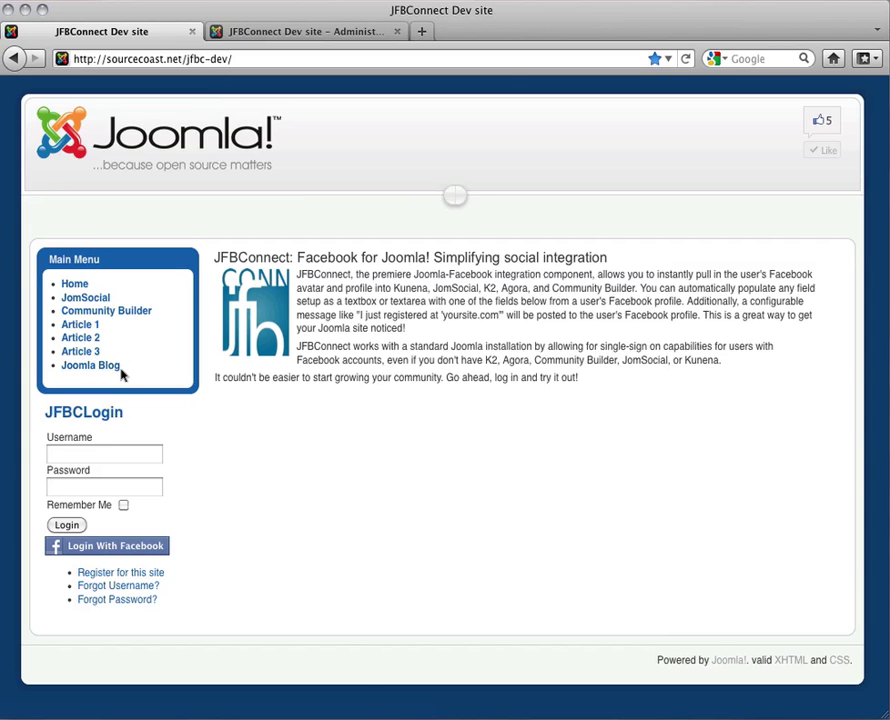
{"action": "left_click", "coordinate": [85, 332]}
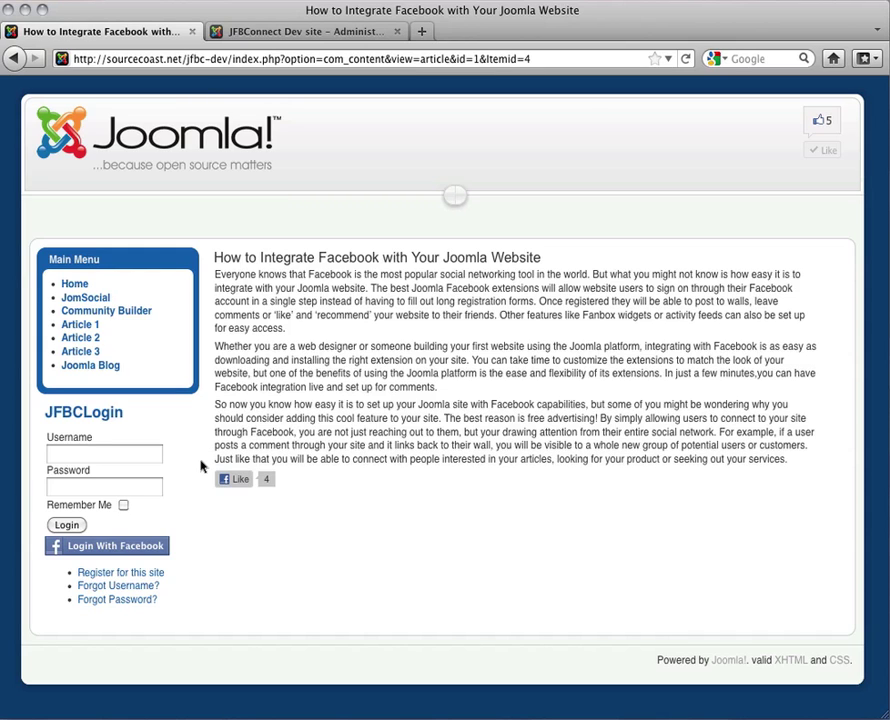
{"action": "left_click", "coordinate": [82, 338]}
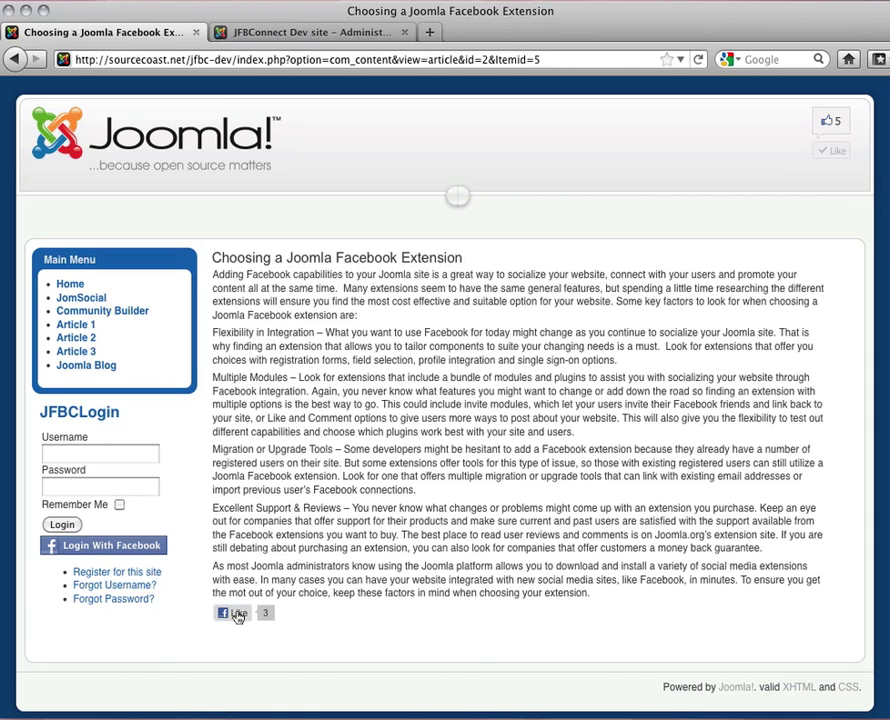
{"action": "left_click", "coordinate": [238, 614]}
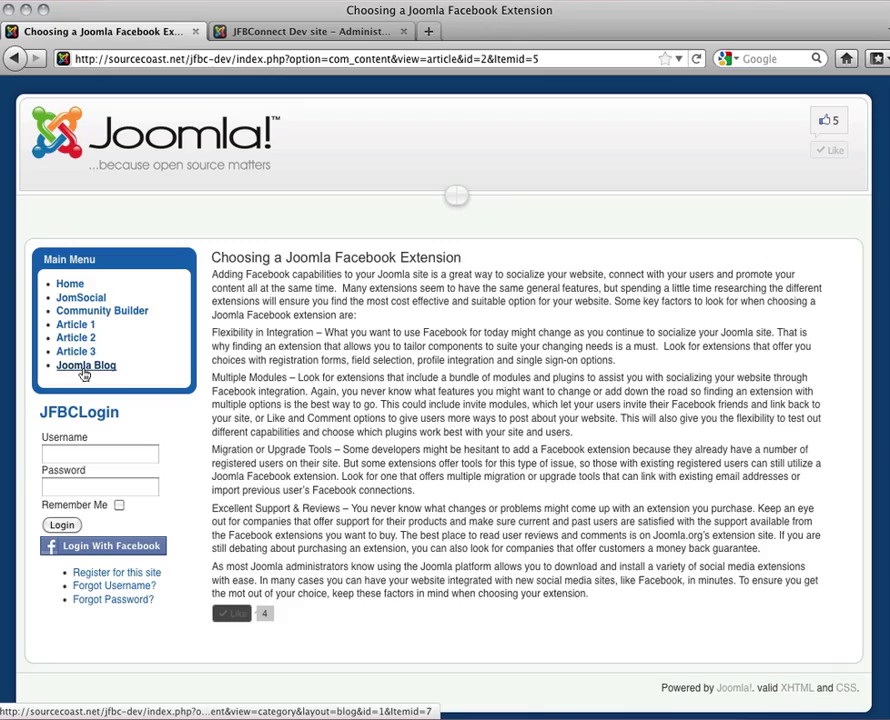
Open the Joomla Blog page and look through its articles for the Like buttons beneath them
{"action": "left_click", "coordinate": [85, 366]}
{"action": "scroll", "coordinate": [495, 425], "scroll_direction": "down", "scroll_amount": 5}
{"action": "scroll", "coordinate": [495, 425], "scroll_direction": "down", "scroll_amount": 7}
{"action": "scroll", "coordinate": [455, 415], "scroll_direction": "down", "scroll_amount": 2}
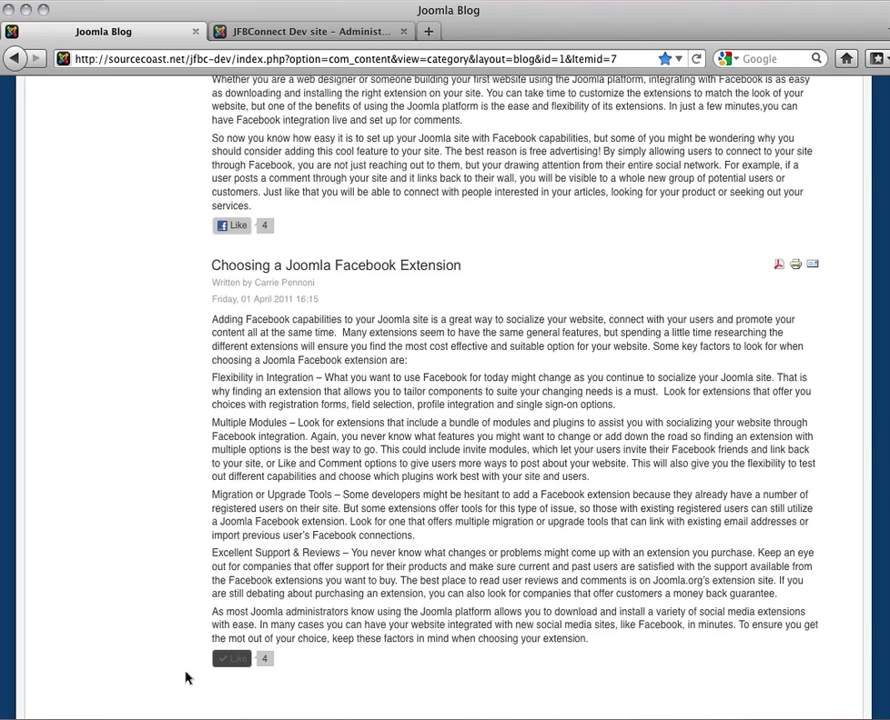
{"action": "scroll", "coordinate": [640, 420], "scroll_direction": "up", "scroll_amount": 15}
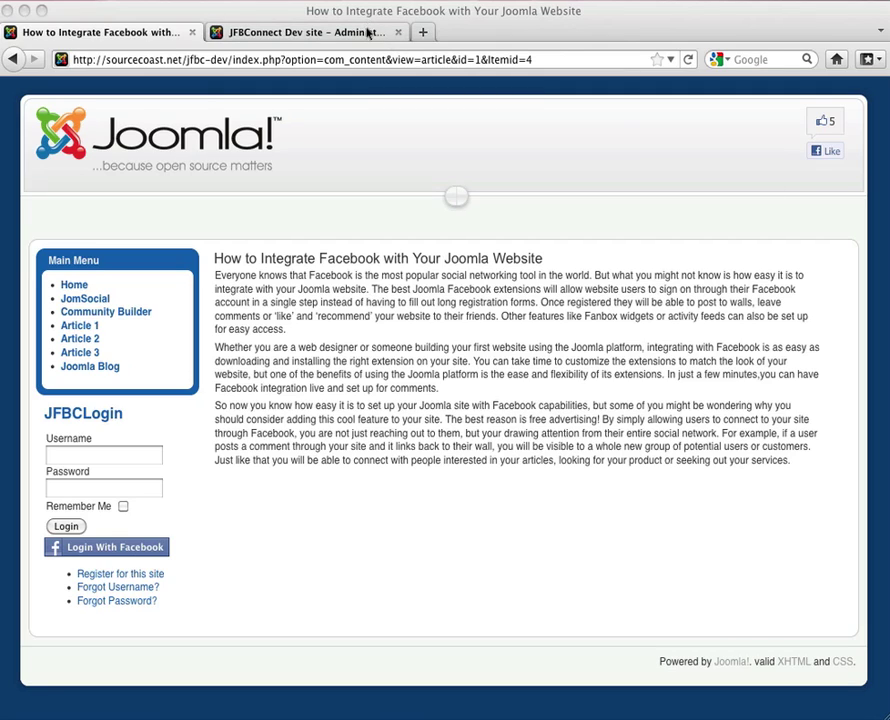
In the administration site's Article Manager, open "How to Integrate Facebook with Your Joomla Website" for editing
{"action": "left_click", "coordinate": [368, 32]}
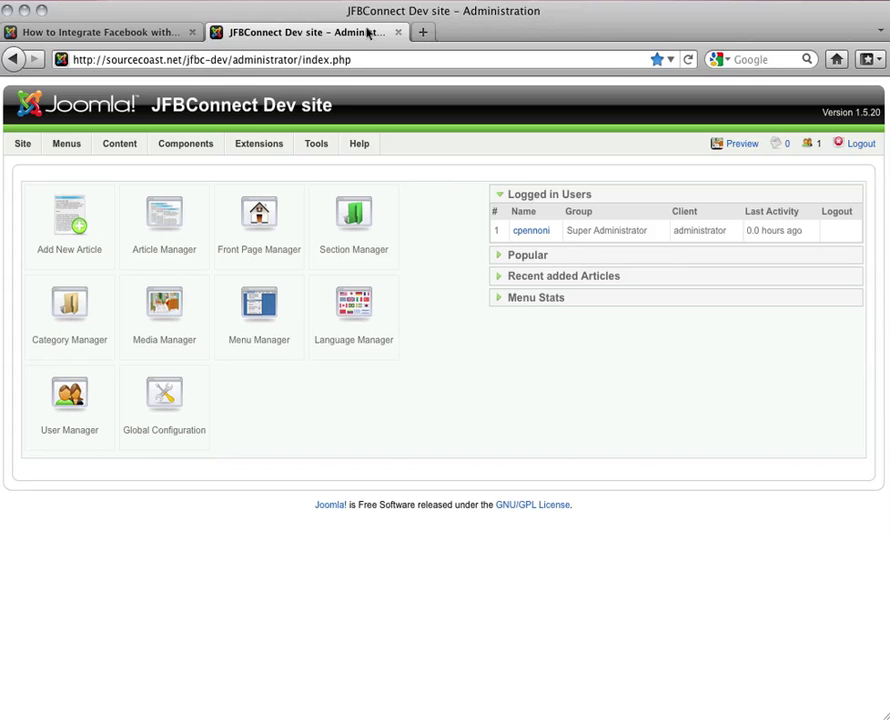
{"action": "left_click", "coordinate": [141, 240]}
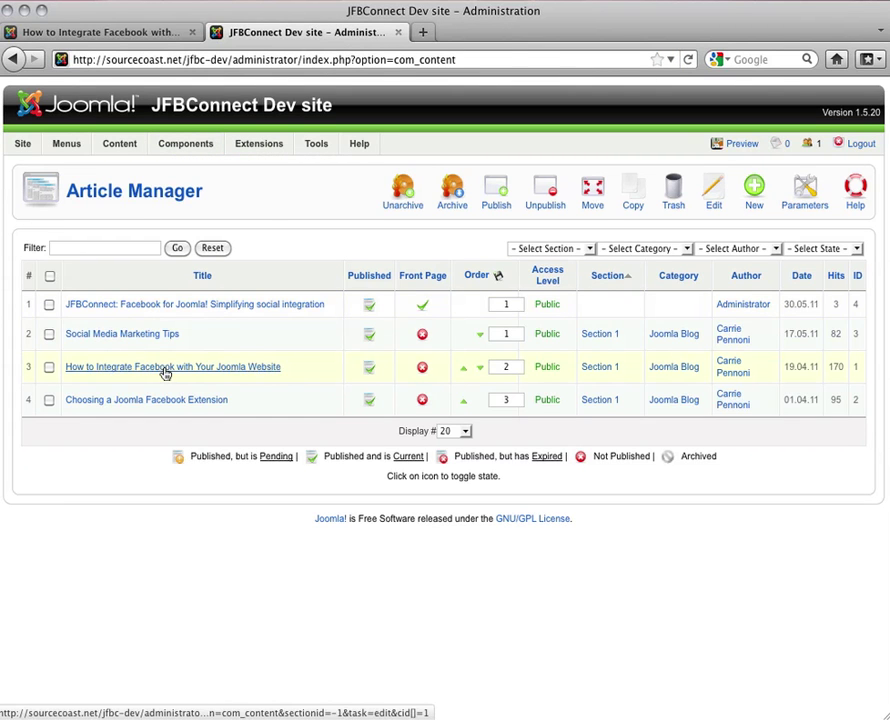
{"action": "left_click", "coordinate": [165, 369]}
Add the {JFBCLike} tag below the article's last paragraph, apply the change and reload the article on the public site
{"action": "left_click", "coordinate": [356, 684]}
{"action": "type", "text": "{"}
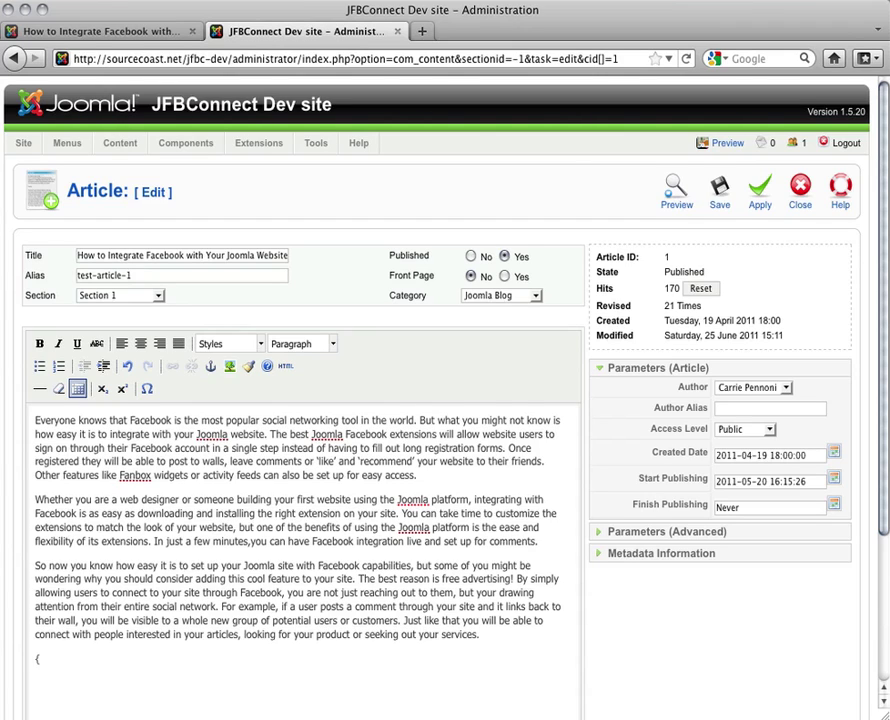
{"action": "type", "text": "JFBCLike}"}
{"action": "left_click", "coordinate": [758, 202]}
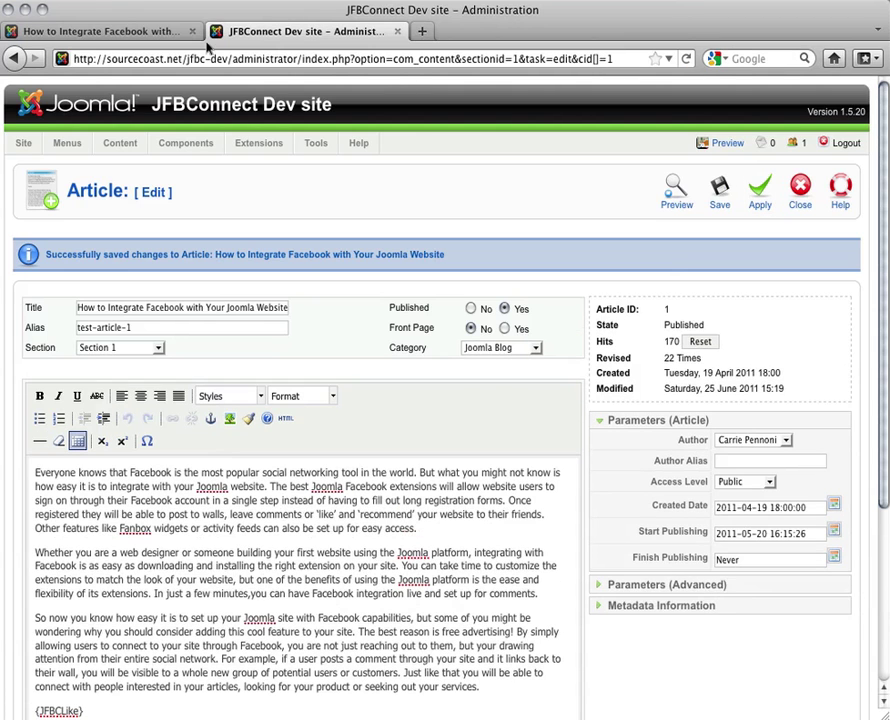
{"action": "left_click", "coordinate": [120, 31]}
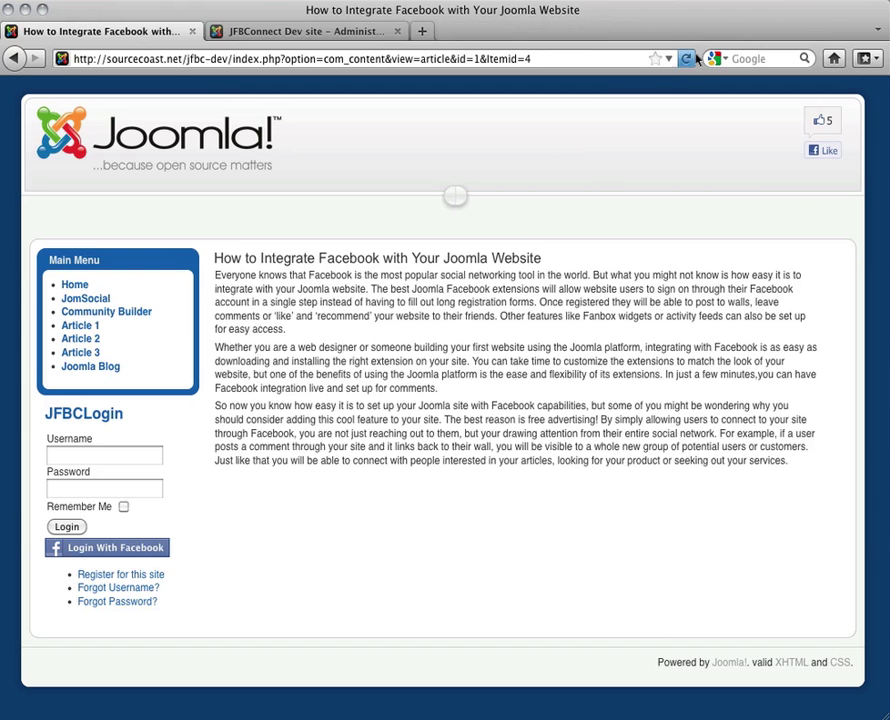
{"action": "left_click", "coordinate": [688, 59]}
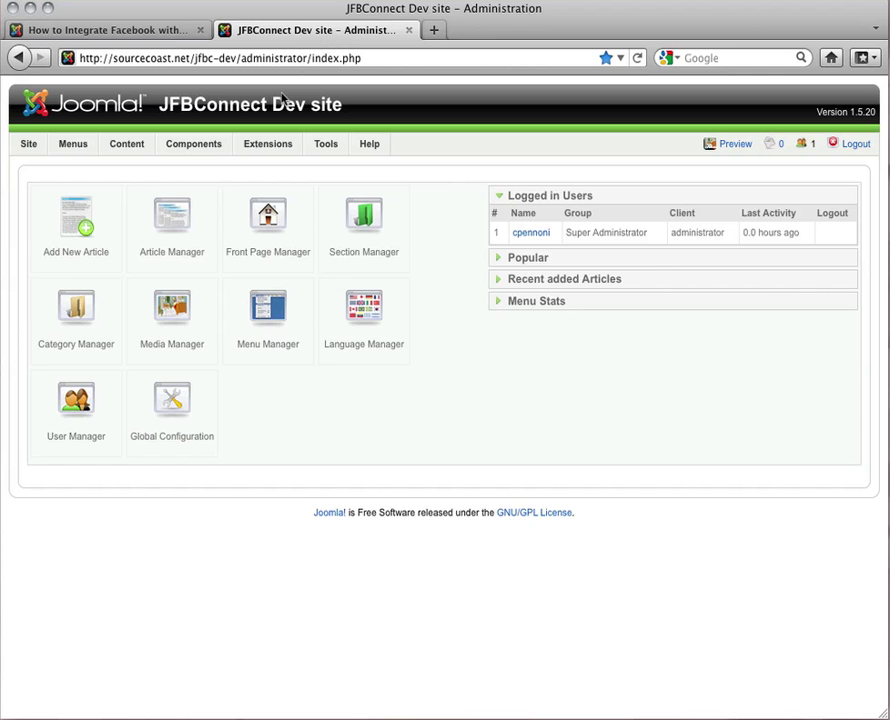
Open the tag examples in JFBConnect's Social settings and look up the parameters for the Like tag
{"action": "mouse_move", "coordinate": [205, 145]}
{"action": "mouse_move", "coordinate": [221, 258]}
{"action": "left_click", "coordinate": [311, 301]}
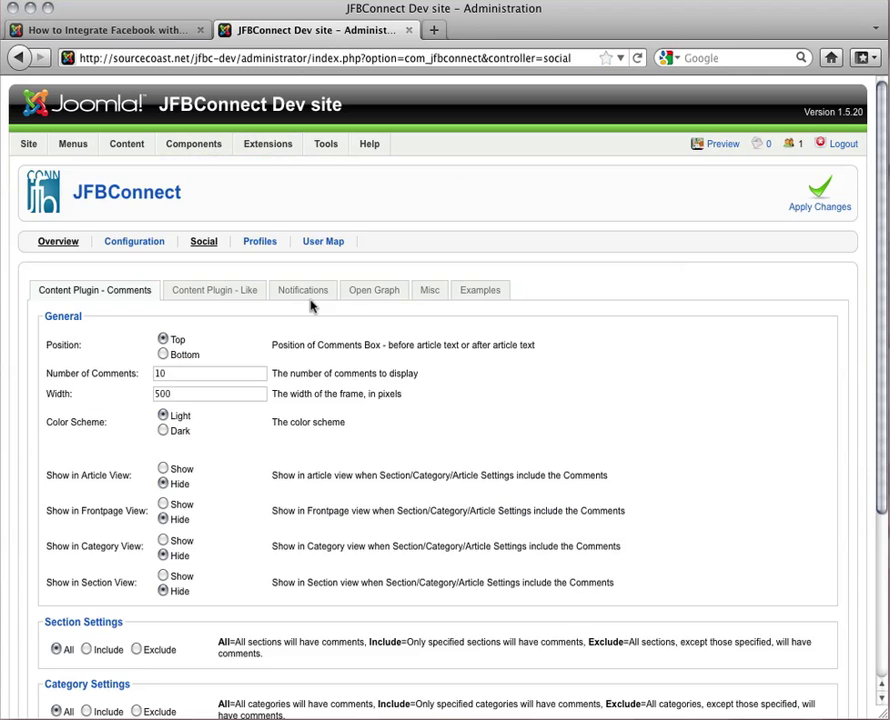
{"action": "left_click", "coordinate": [473, 297]}
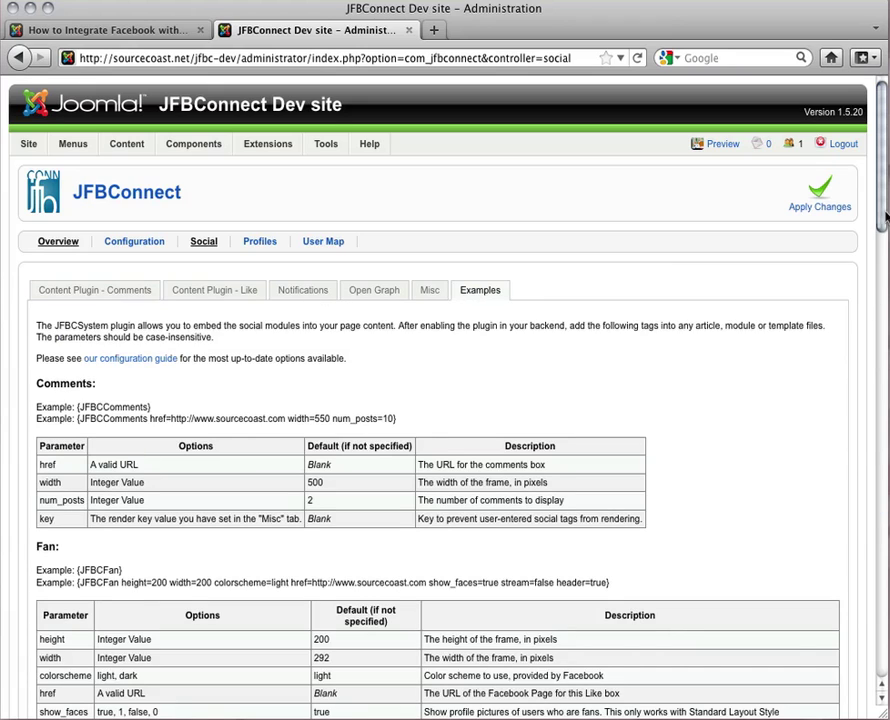
{"action": "scroll", "coordinate": [872, 443], "scroll_direction": "down", "scroll_amount": 10}
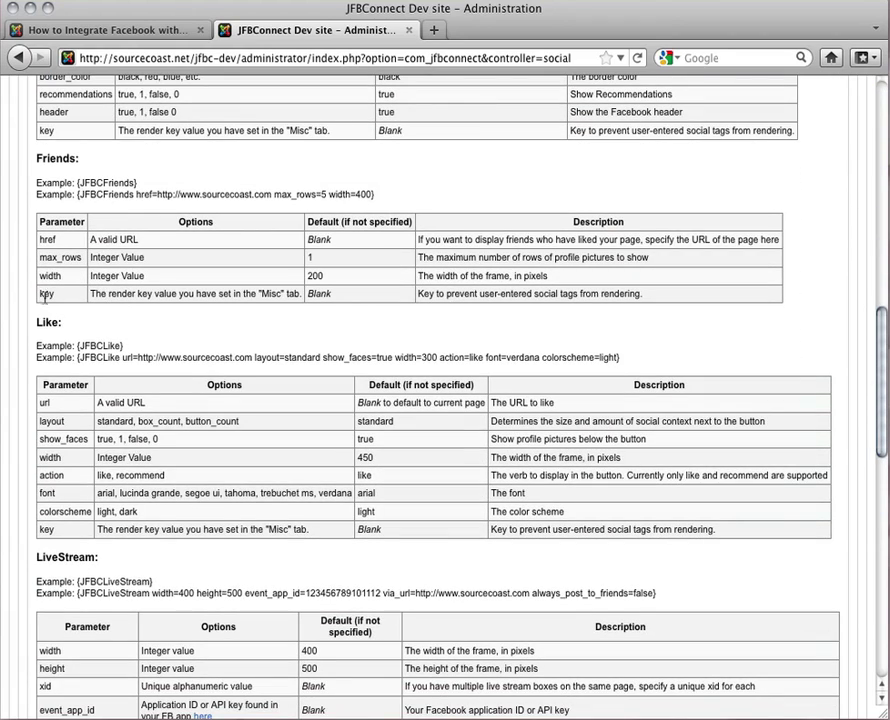